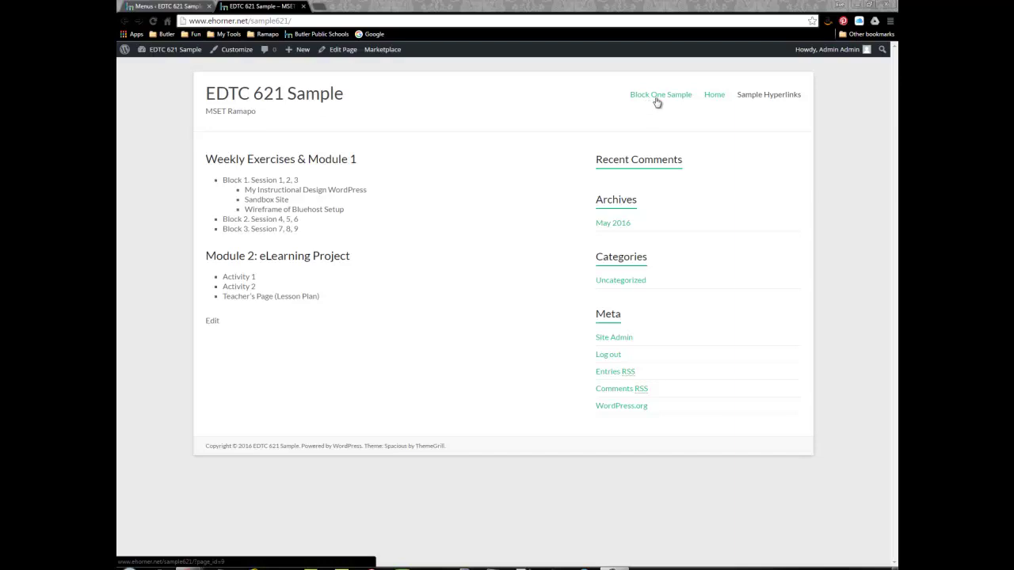
# - Reload the site's home page, then go from the admin dashboard to the Menus page
pyautogui.click(705, 99)
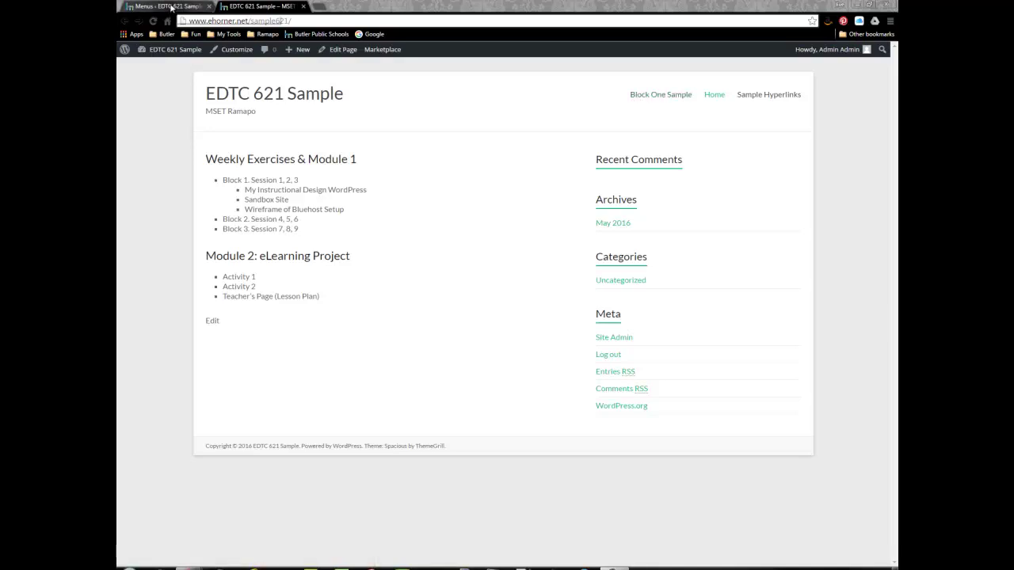
pyautogui.click(171, 7)
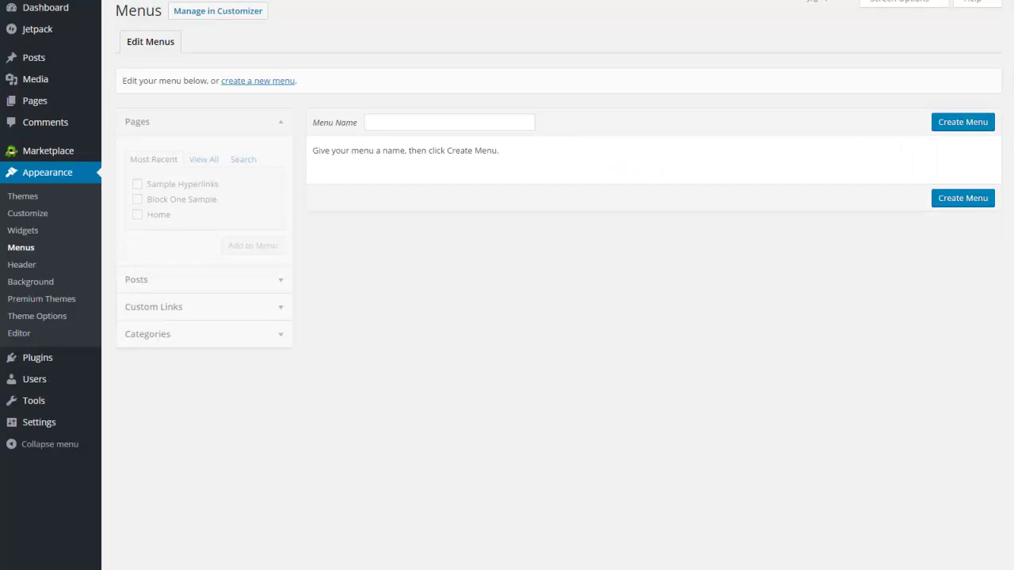
pyautogui.moveTo(47, 10)
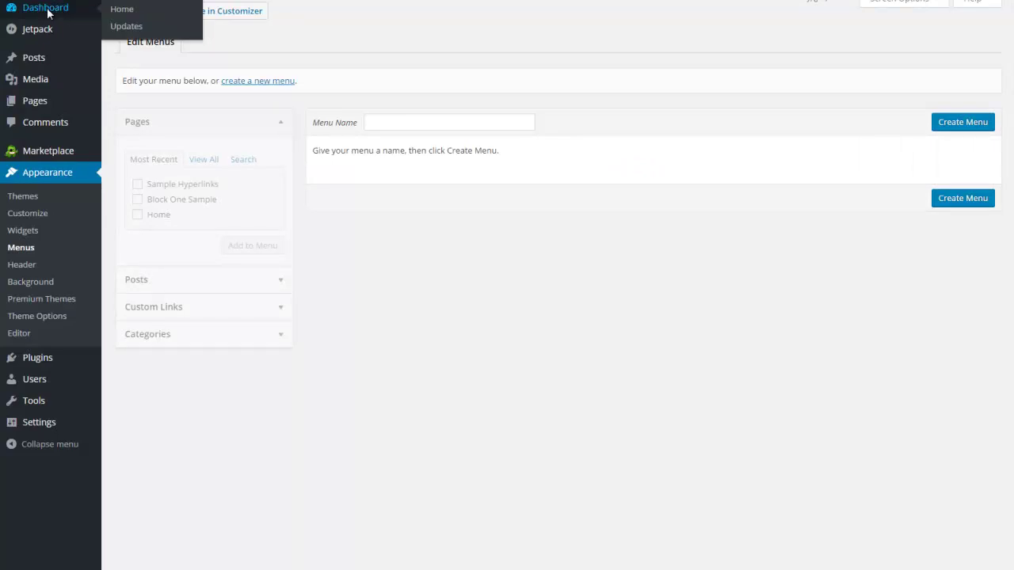
pyautogui.click(48, 10)
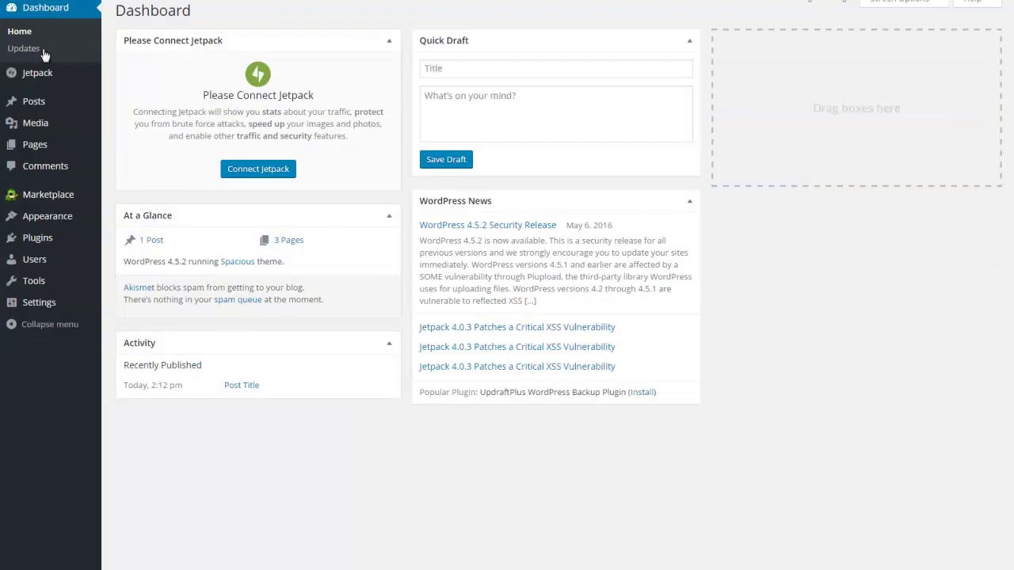
pyautogui.moveTo(48, 216)
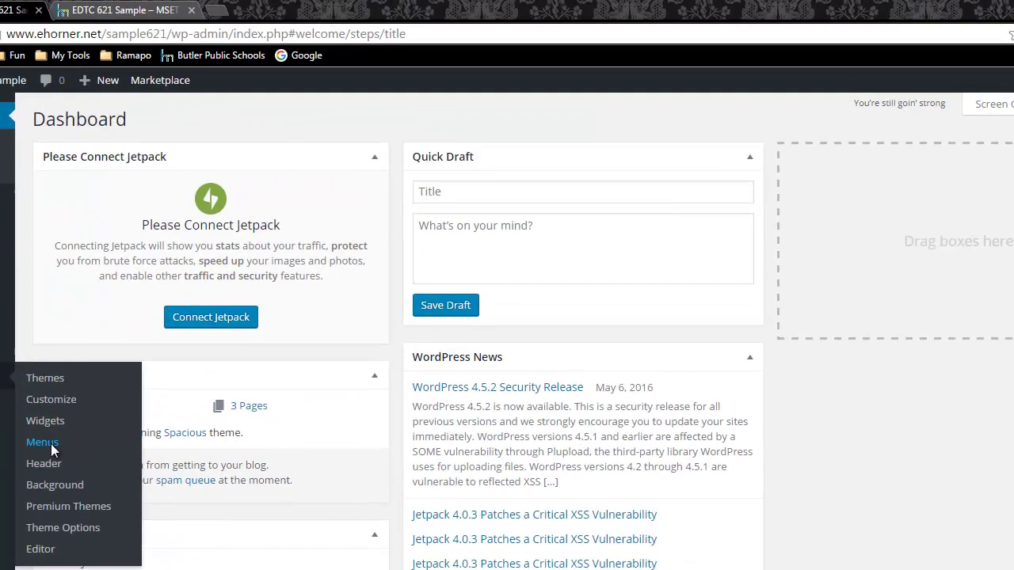
pyautogui.click(50, 443)
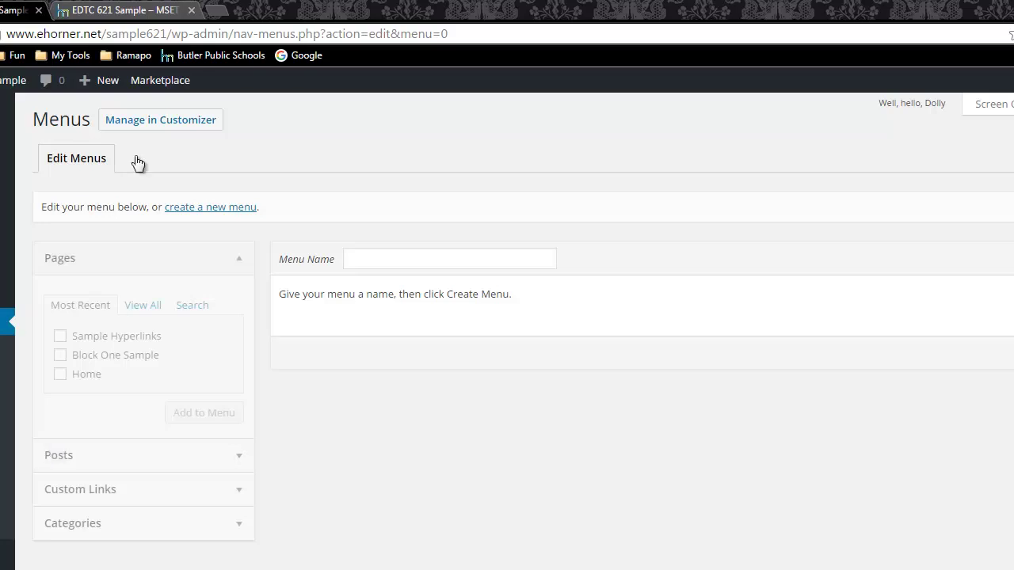
pyautogui.click(123, 9)
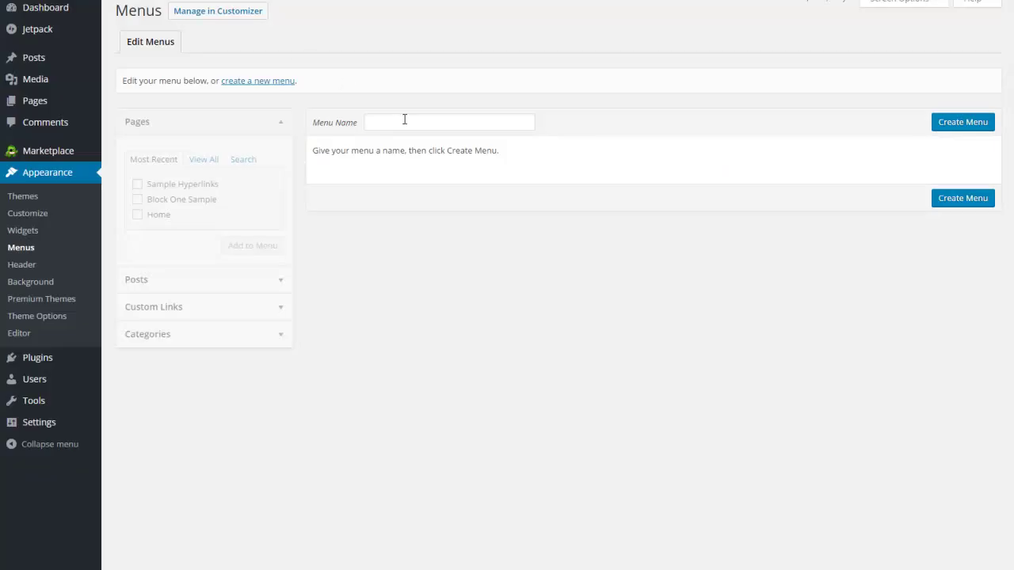
# - Create a new menu named 'Main Menu'
pyautogui.click(404, 120)
pyautogui.write('Main Menu')
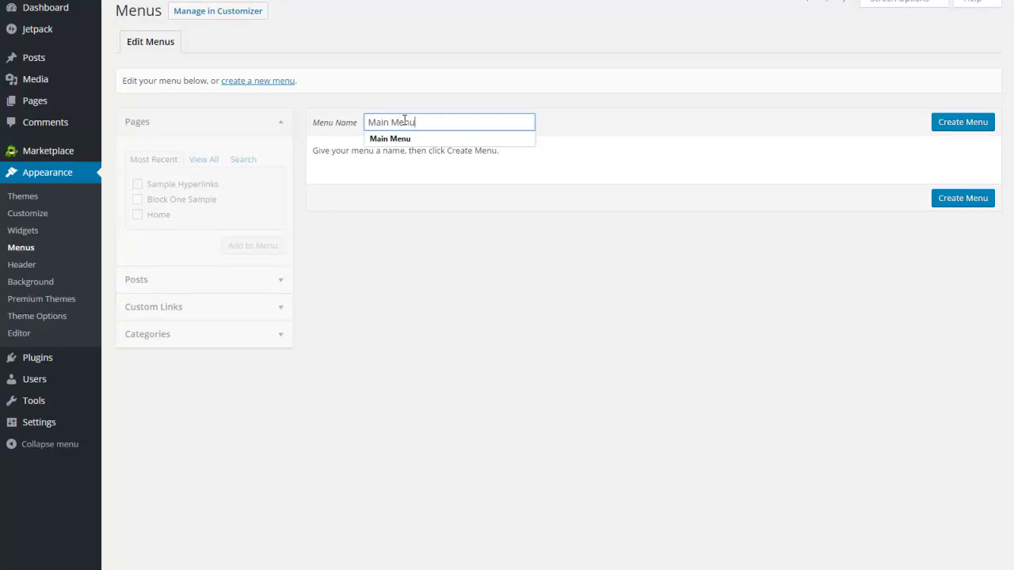
pyautogui.click(957, 127)
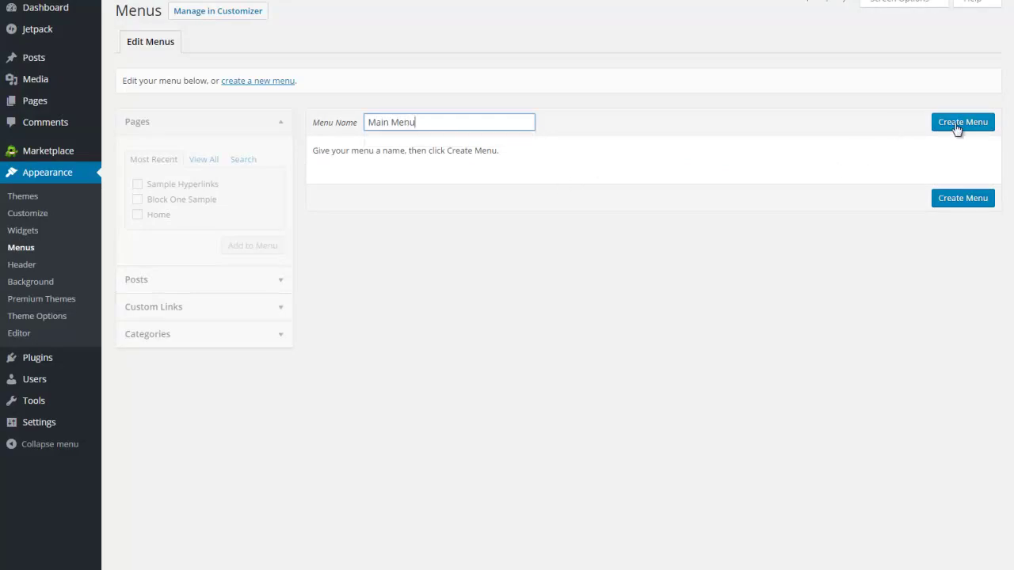
pyautogui.click(956, 128)
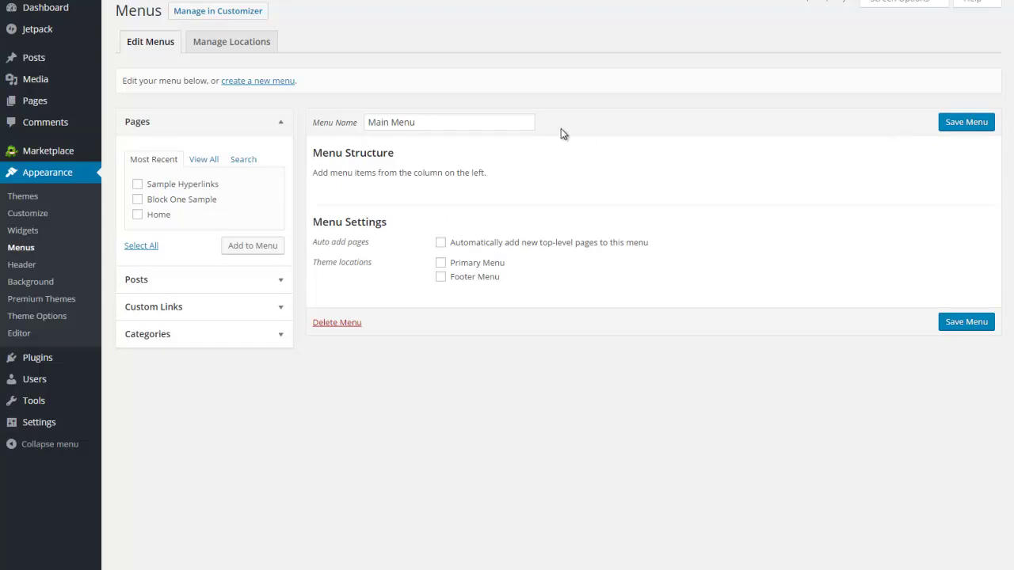
# - Add the Home page to Main Menu and save the menu
pyautogui.click(138, 215)
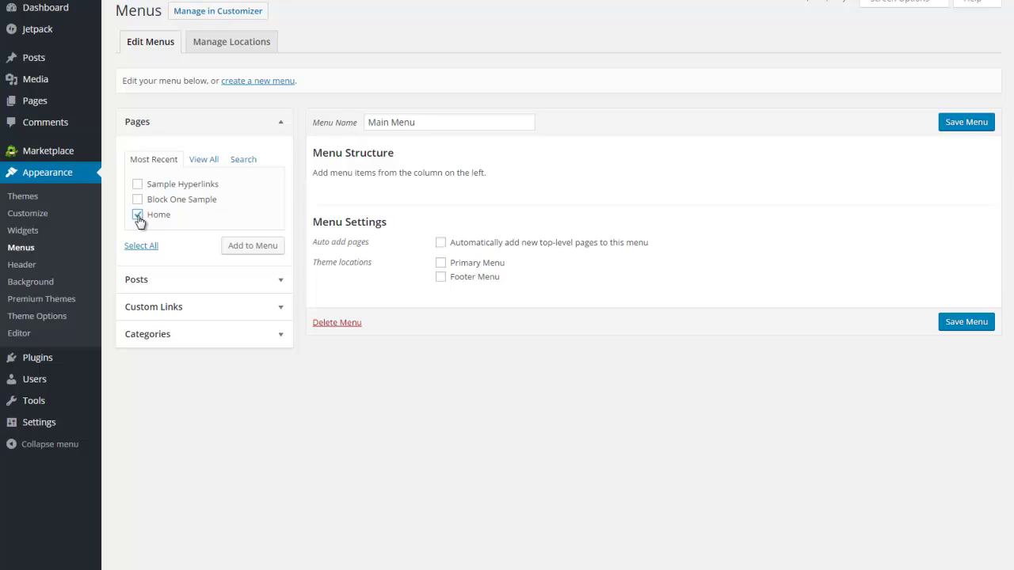
pyautogui.click(248, 247)
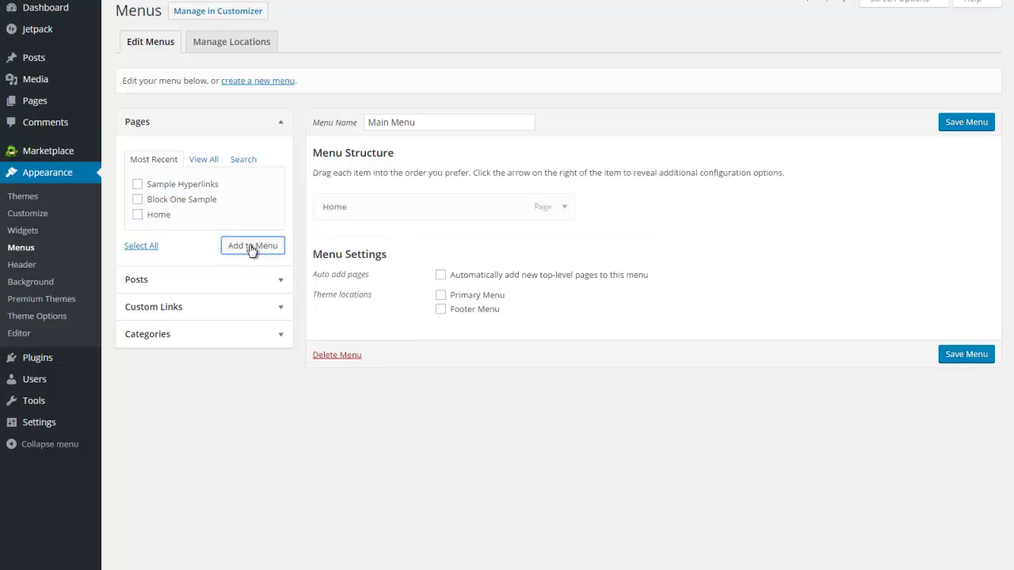
pyautogui.click(954, 127)
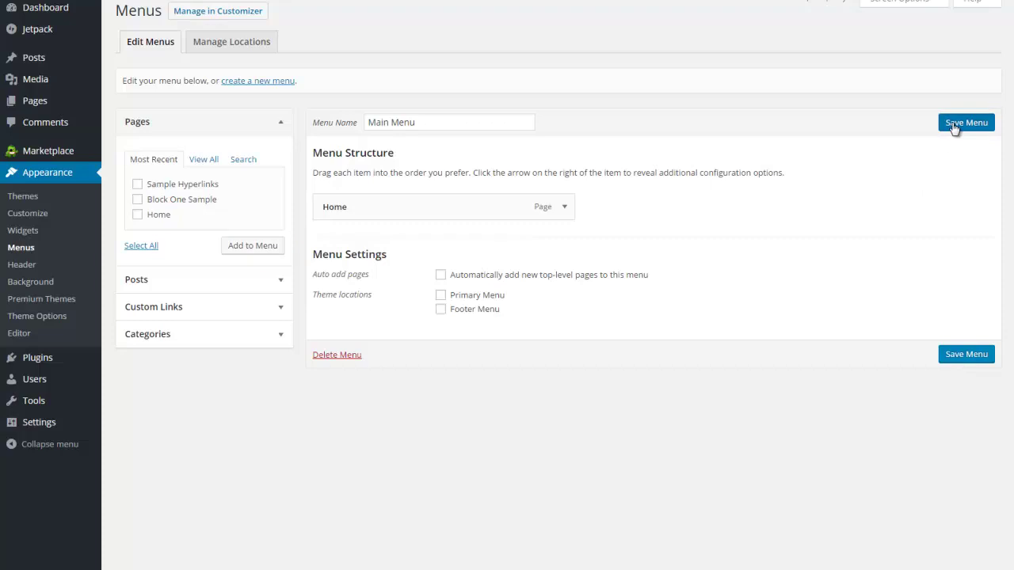
pyautogui.click(954, 125)
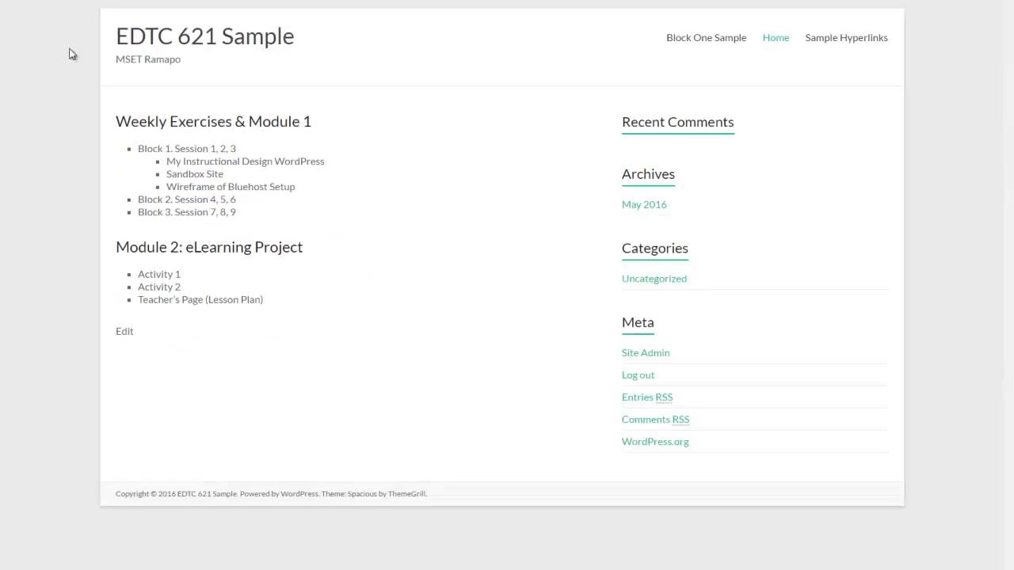
pyautogui.rightClick(56, 61)
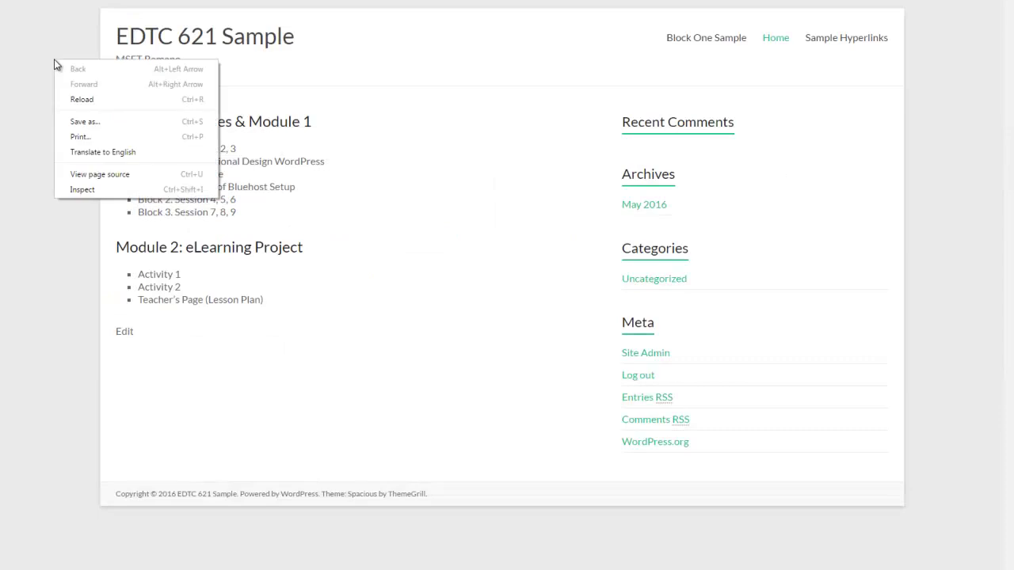
pyautogui.click(76, 100)
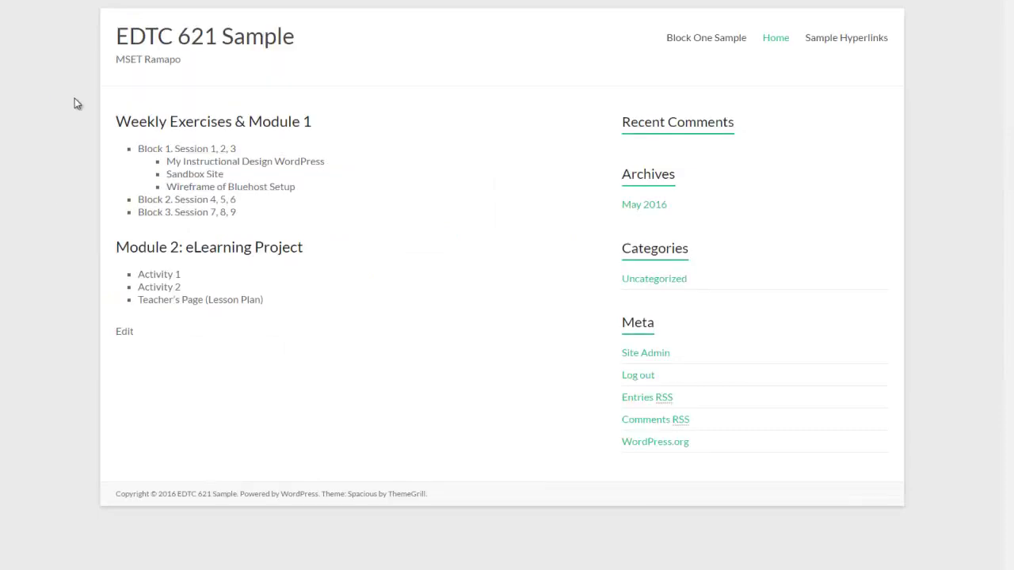
pyautogui.click(780, 40)
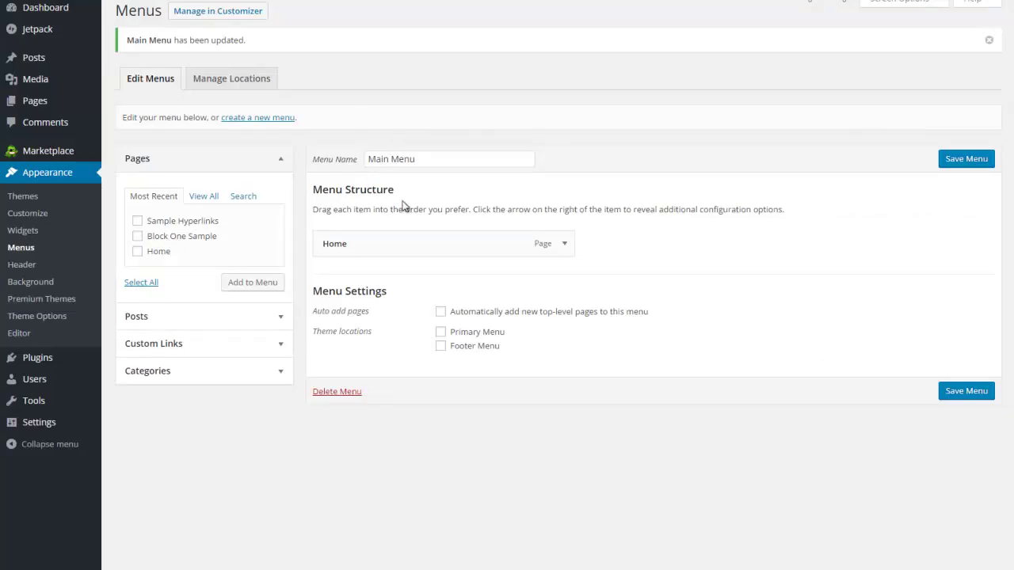
# - Assign Main Menu to the Primary Menu theme location and save it
pyautogui.click(564, 244)
pyautogui.click(564, 244)
pyautogui.click(441, 332)
pyautogui.click(958, 394)
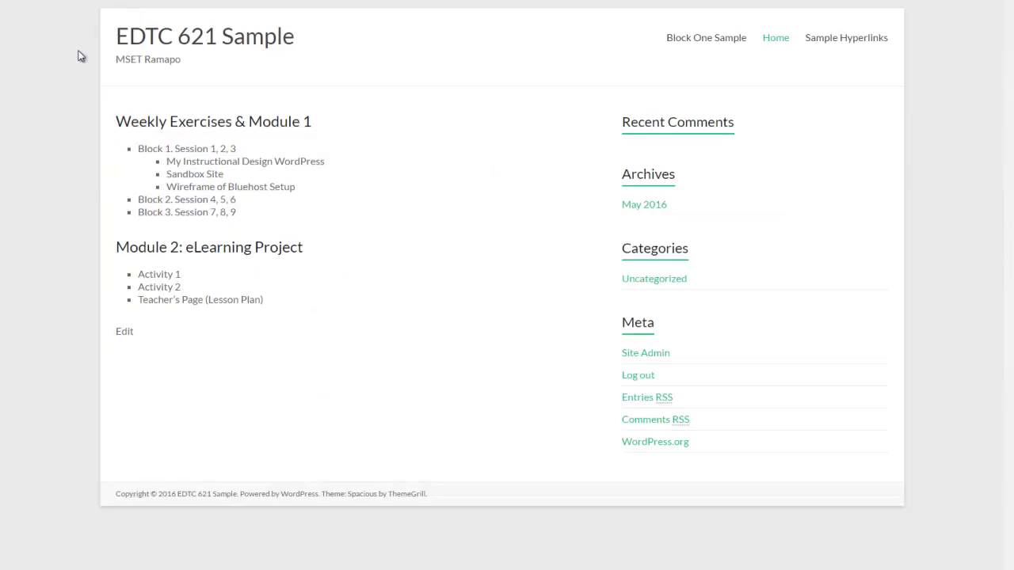
# - Reload the front page to confirm only Home shows, then return to the menus admin
pyautogui.rightClick(68, 55)
pyautogui.click(92, 94)
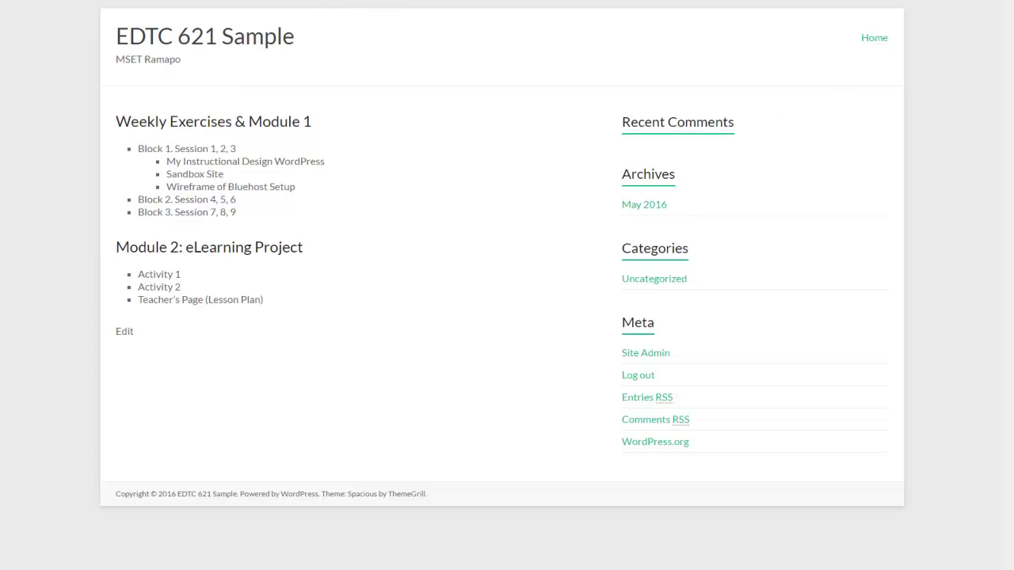
pyautogui.hotkey('ctrl', 'w')
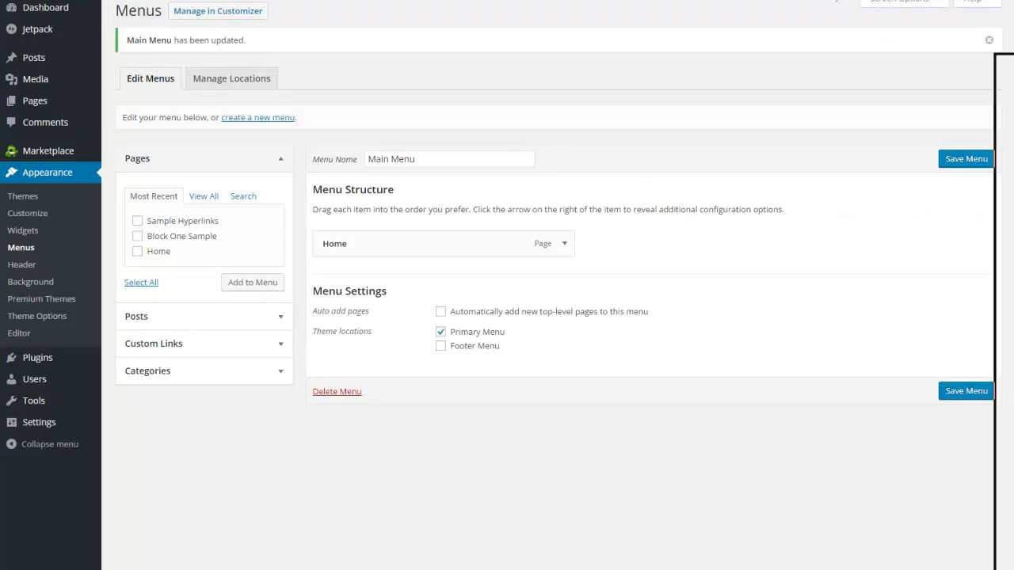
pyautogui.moveTo(1012, 317); pyautogui.dragTo(779, 363)
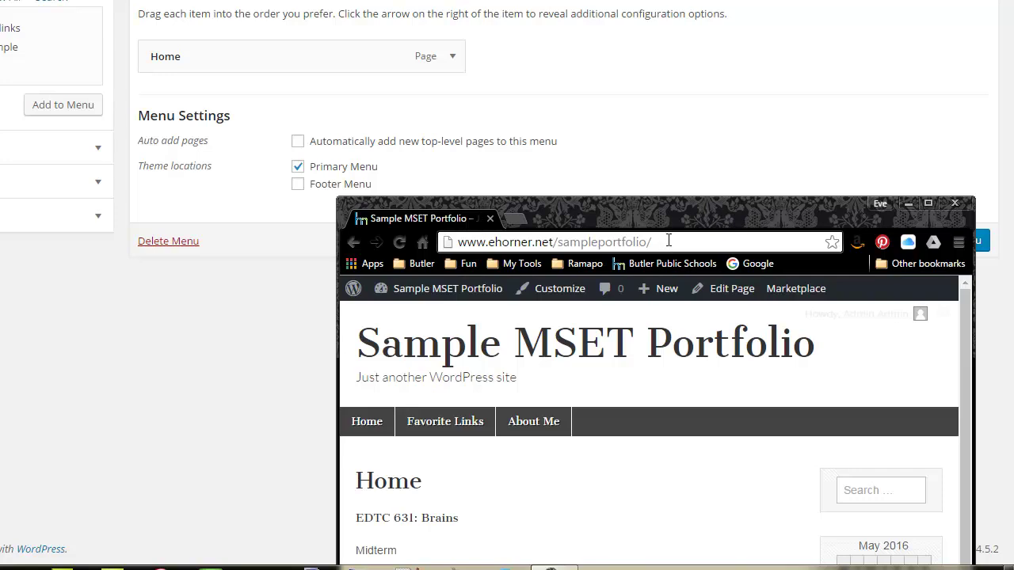
pyautogui.moveTo(668, 241); pyautogui.dragTo(445, 241)
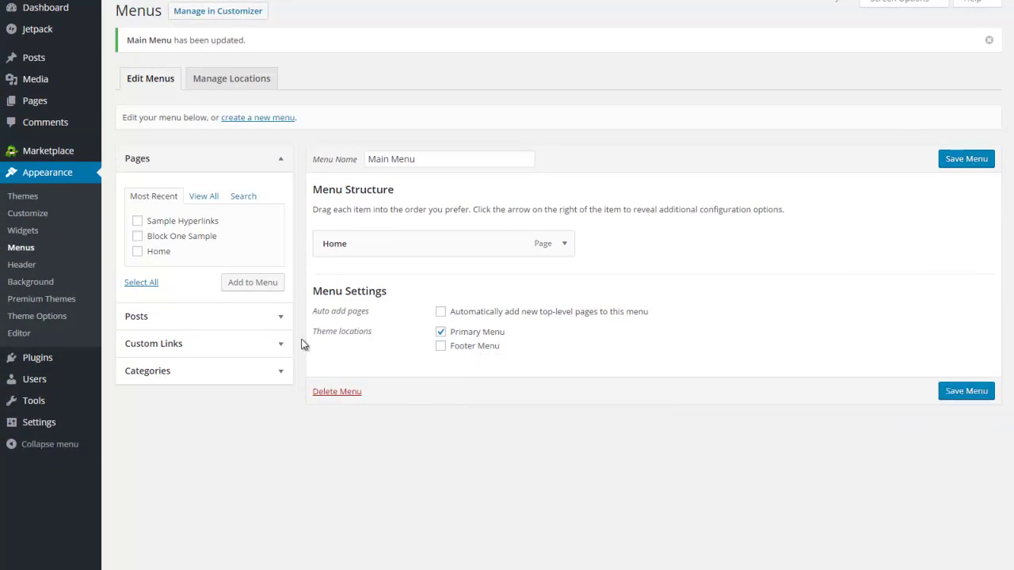
# - Add a custom link with the pasted portfolio URL and link text 'Main Portfolio' to Main Menu
pyautogui.click(204, 348)
pyautogui.moveTo(219, 253); pyautogui.dragTo(145, 256)
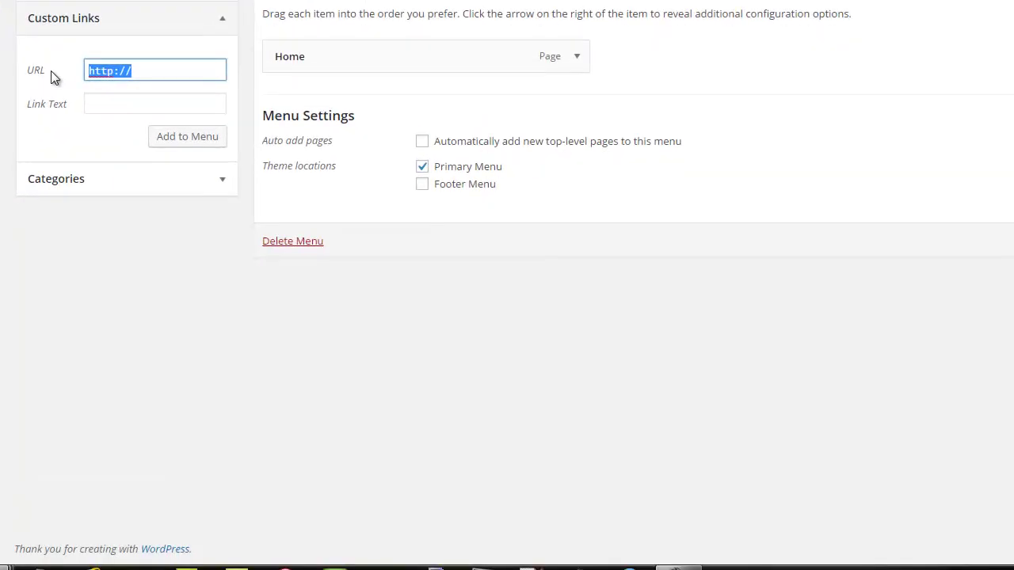
pyautogui.press('BackSpace')
pyautogui.hotkey('ctrl', 'v')
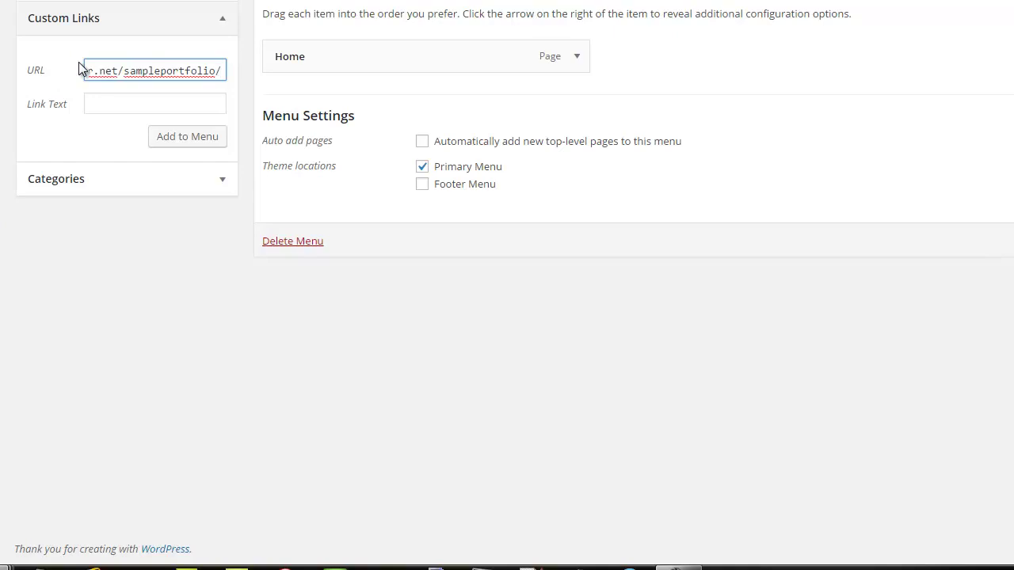
pyautogui.click(145, 105)
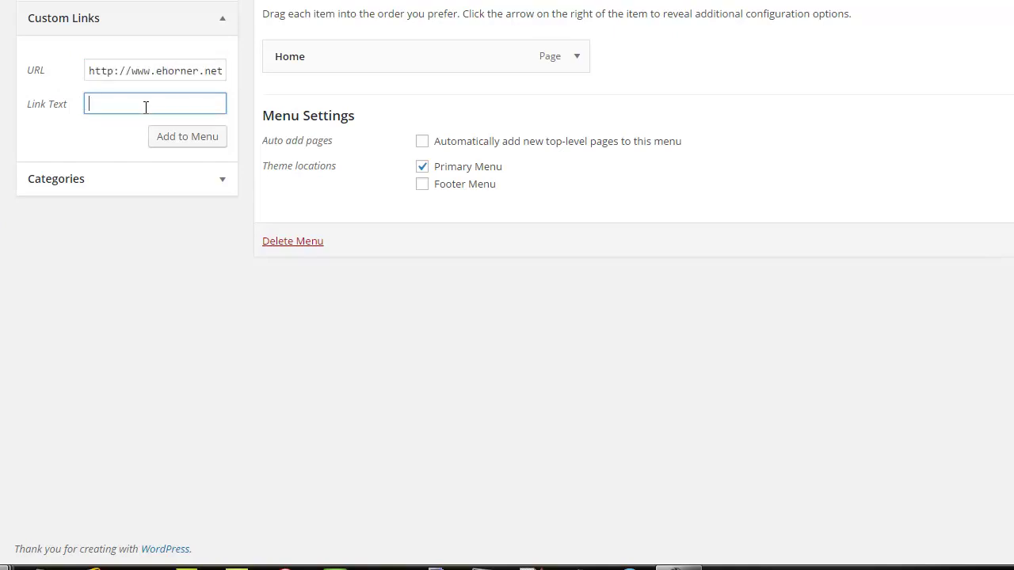
pyautogui.write('Main Portfolio')
pyautogui.click(186, 139)
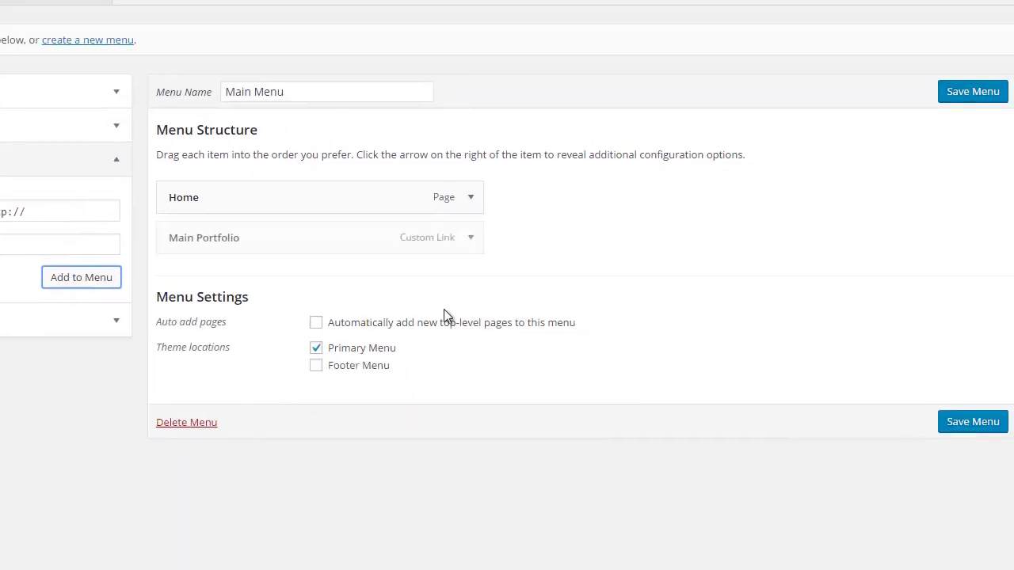
# - Save Main Menu, reload the front page, and test the new Main Portfolio link
pyautogui.click(987, 425)
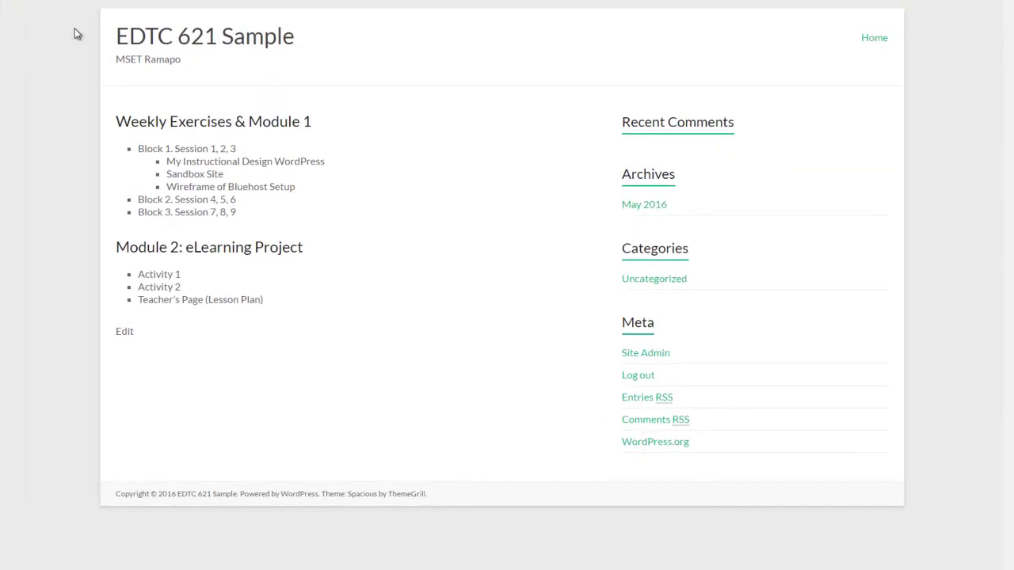
pyautogui.rightClick(57, 63)
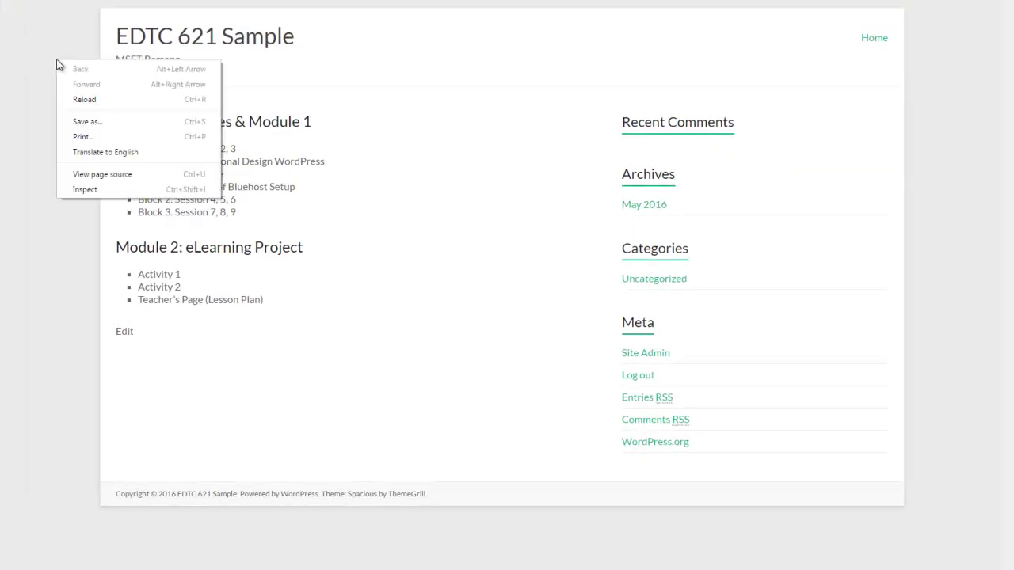
pyautogui.click(85, 101)
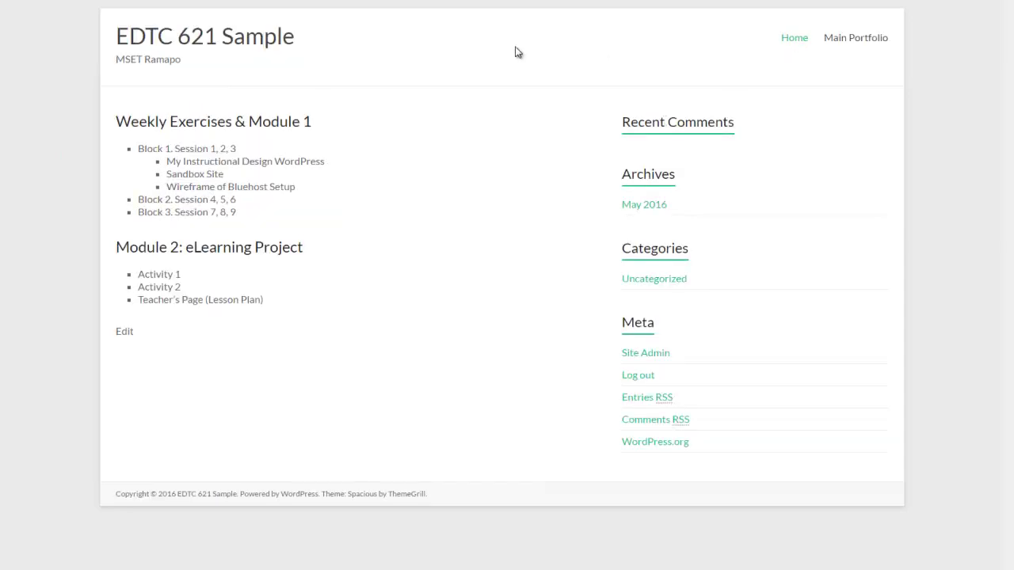
pyautogui.click(869, 45)
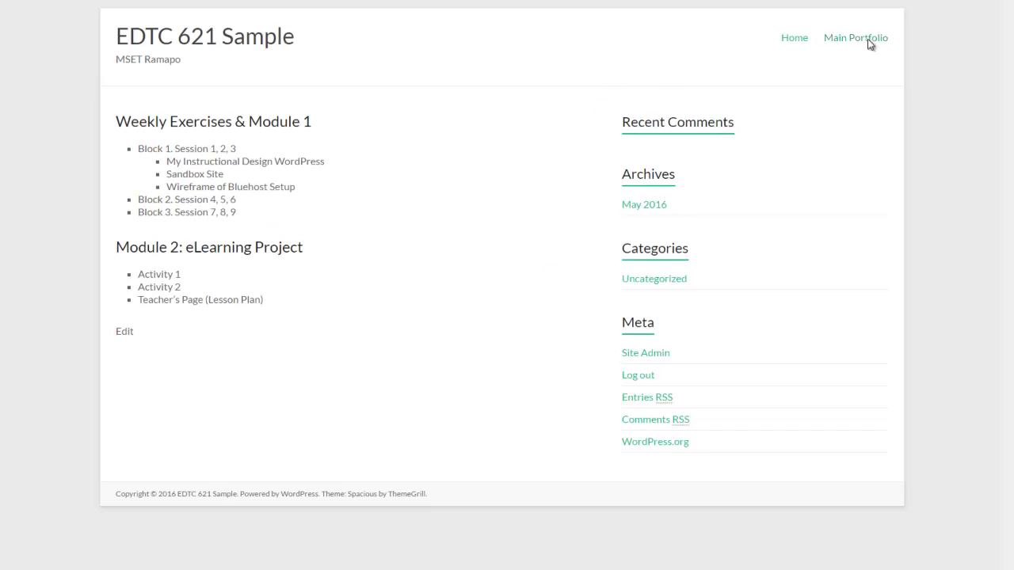